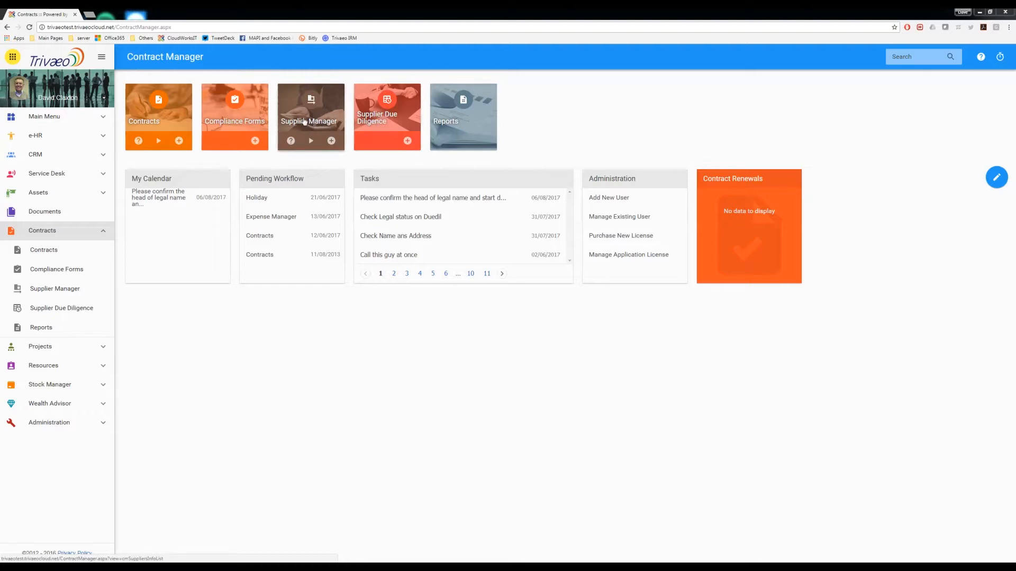
Step: Open the Supplier Due Diligence list, view the 1 and 1 Internet record, and return to the list
left_click(376, 119)
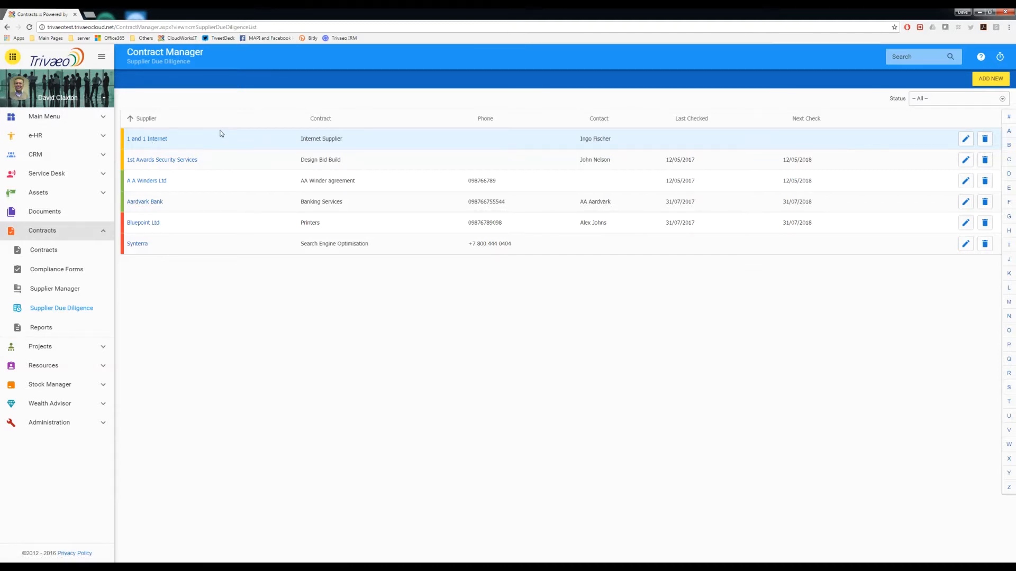
left_click(156, 141)
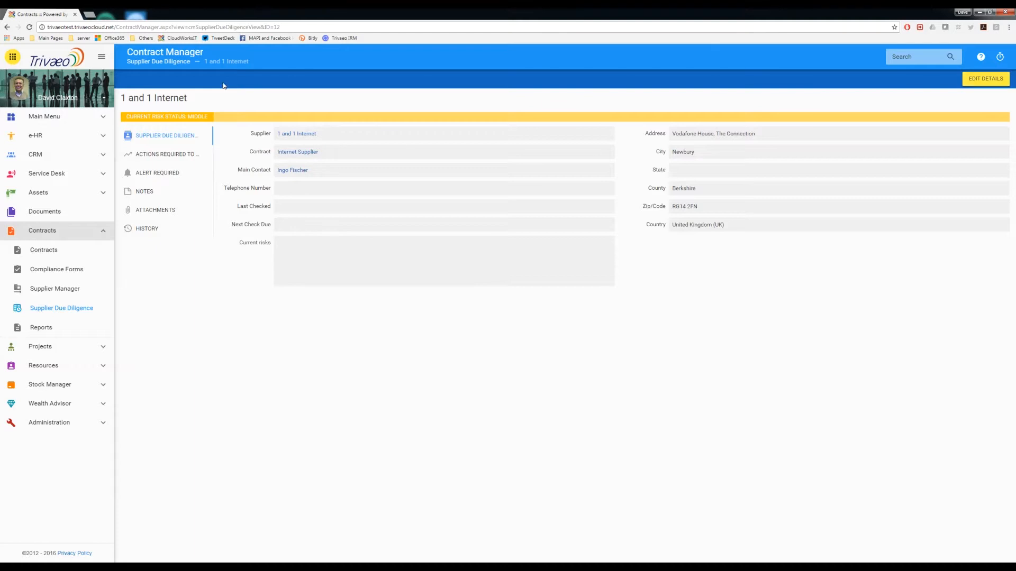
left_click(176, 62)
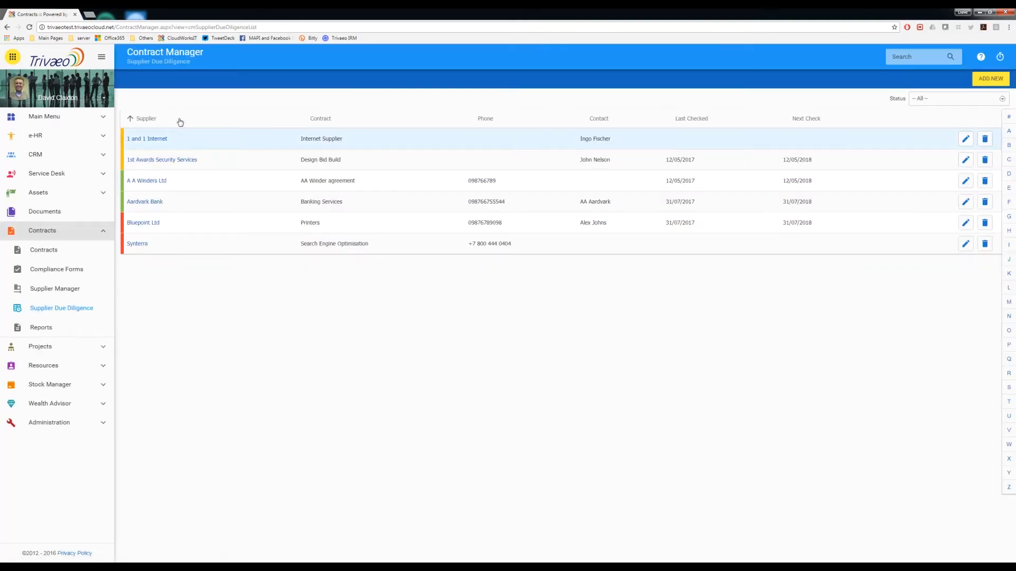
Step: Start a new supplier due diligence entry with supplier 1 and 1 Internet and contract Internet Supplier
left_click(990, 79)
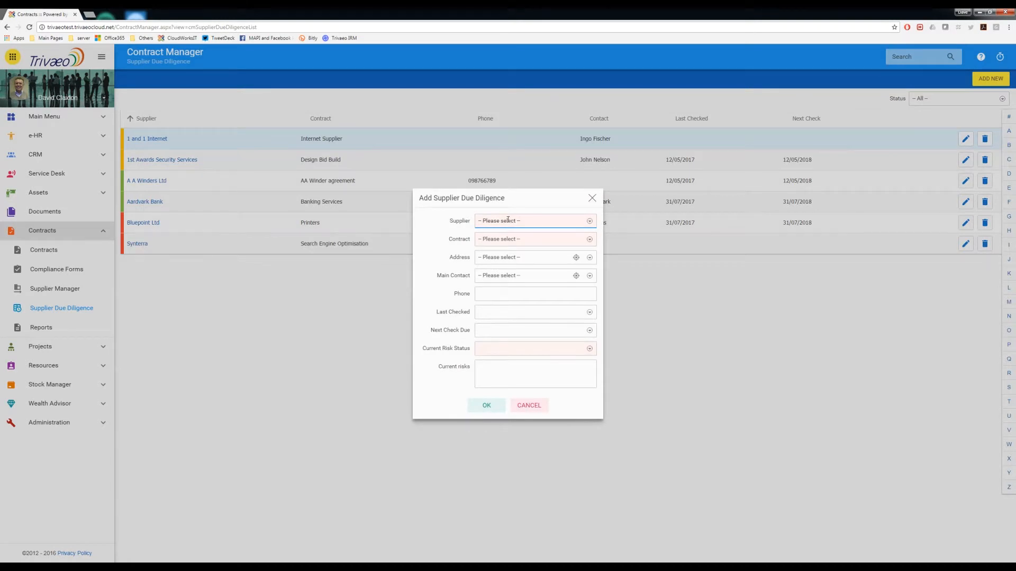
left_click(513, 222)
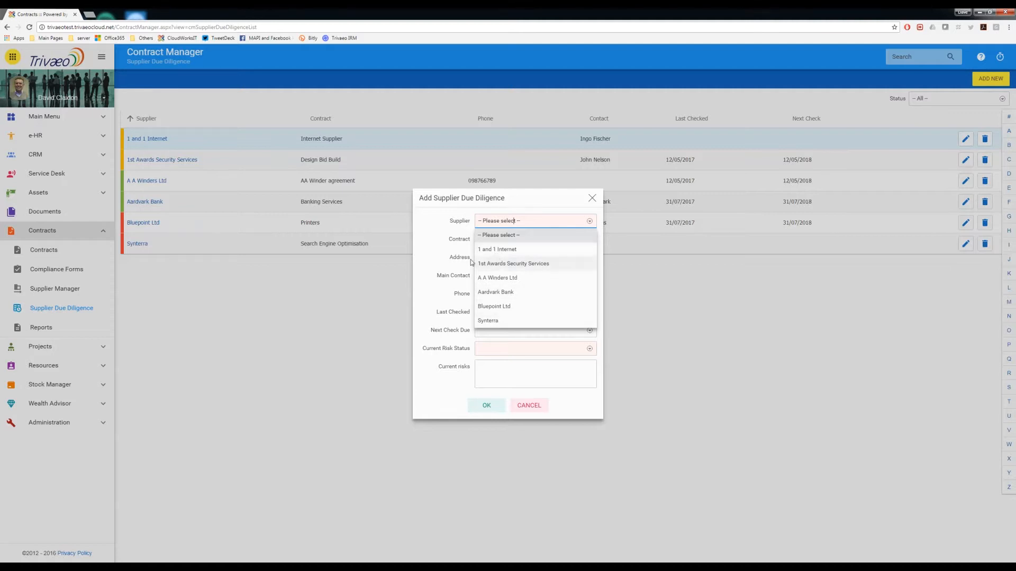
left_click(458, 217)
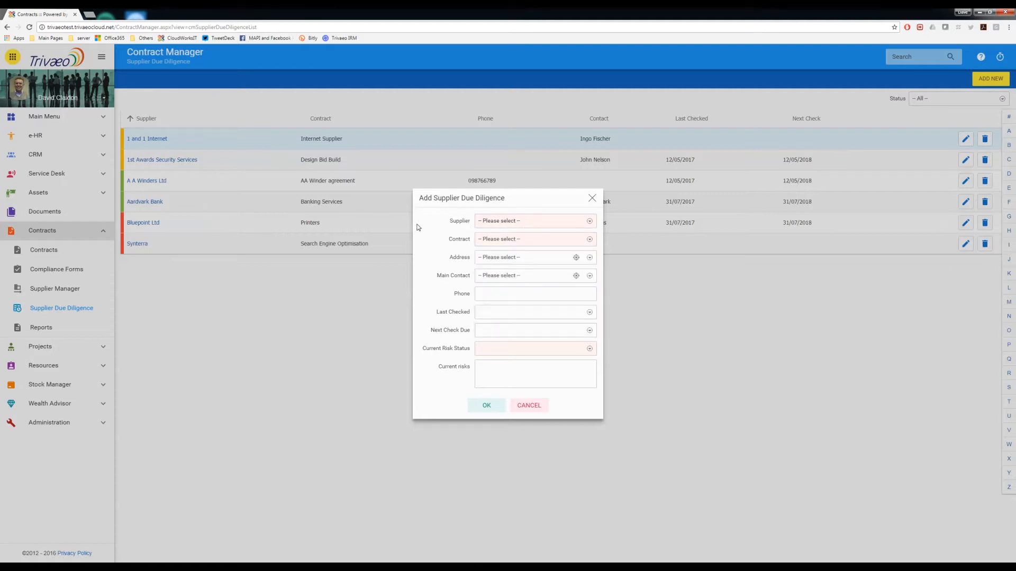
left_click(495, 240)
left_click(529, 220)
left_click(497, 245)
left_click(499, 239)
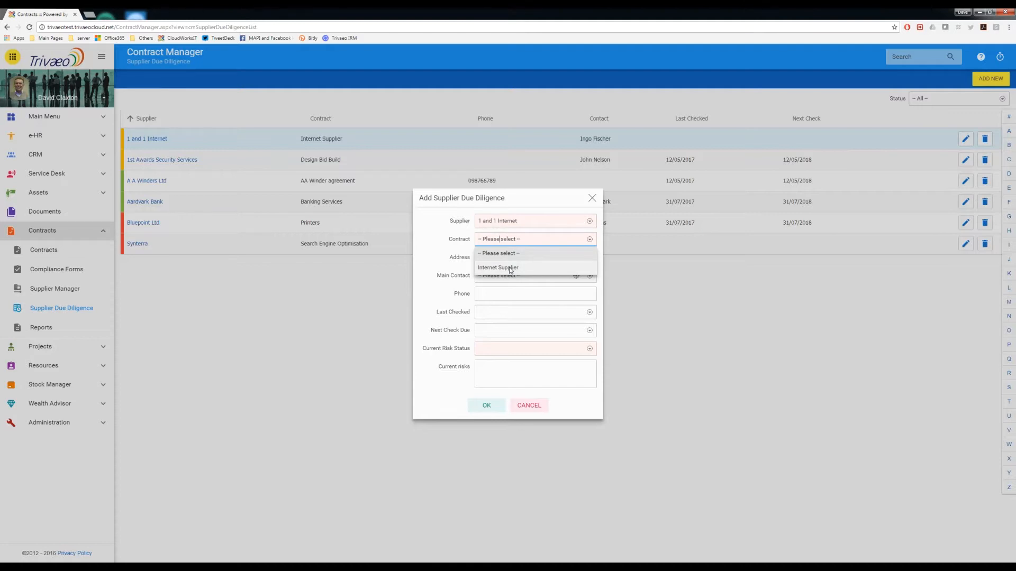
left_click(508, 268)
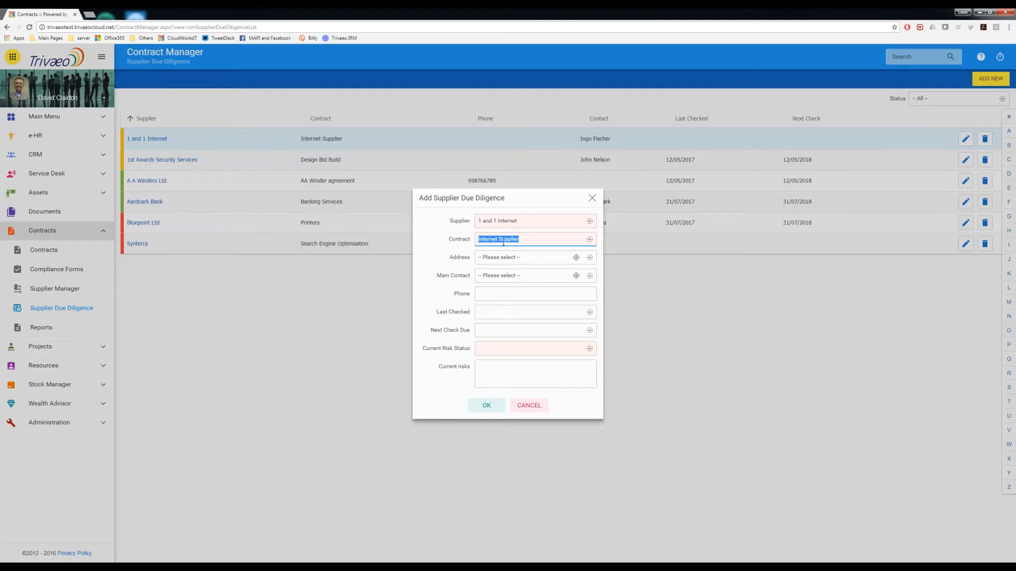
Step: Pick the Vodafone House address, a main contact and Middle risk status, then cancel the new entry
left_click(498, 258)
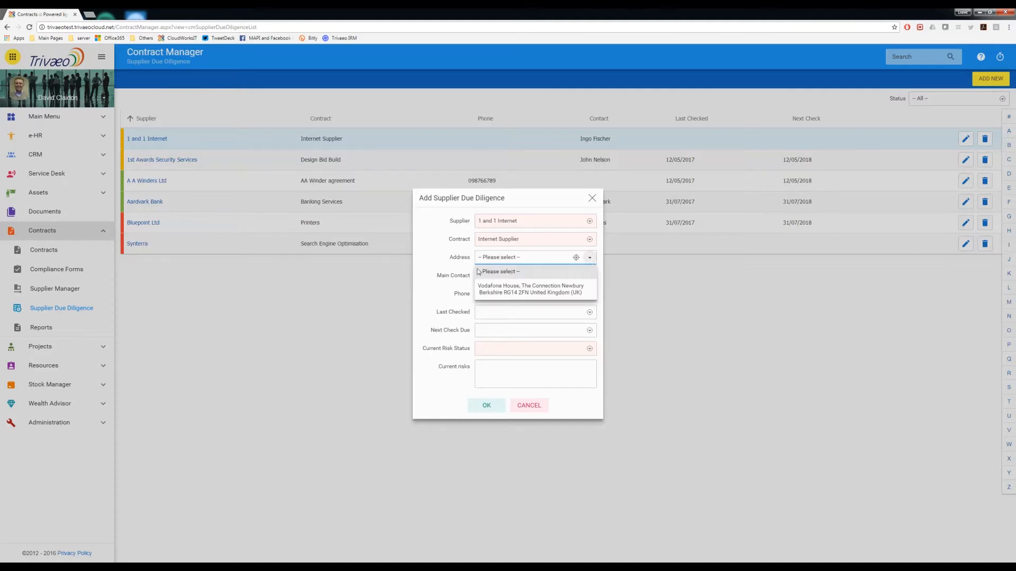
left_click(508, 289)
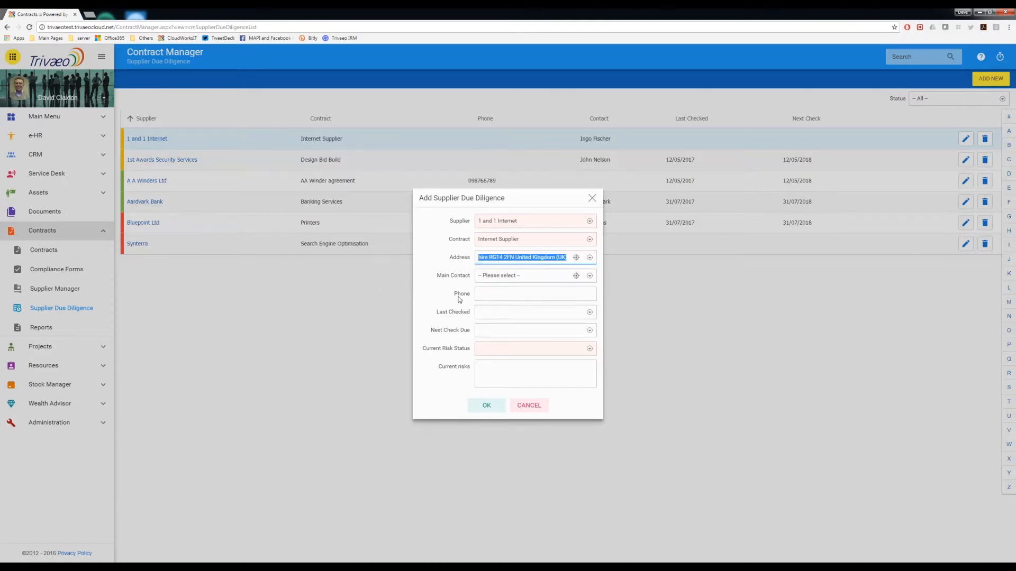
left_click(499, 276)
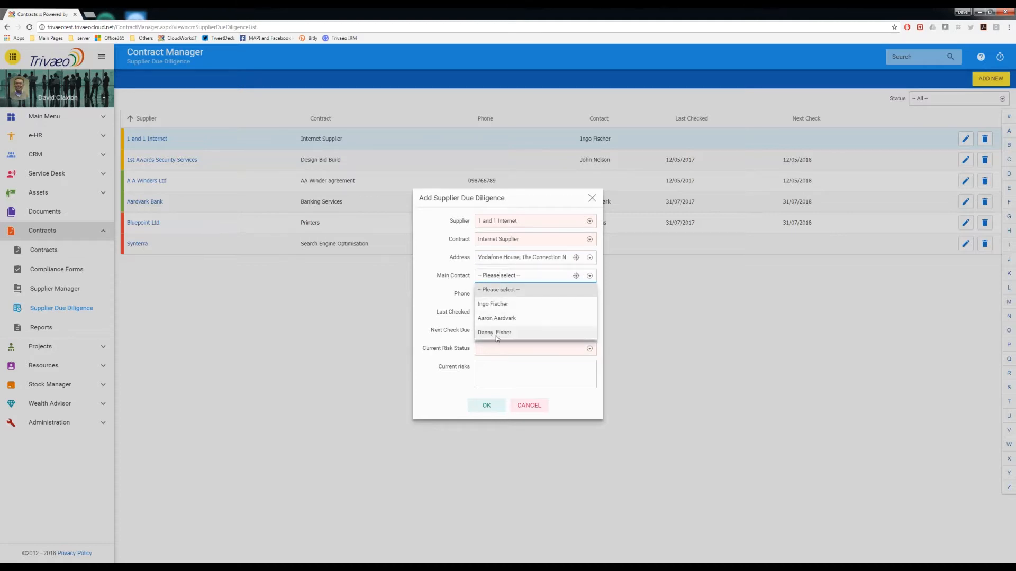
left_click(488, 320)
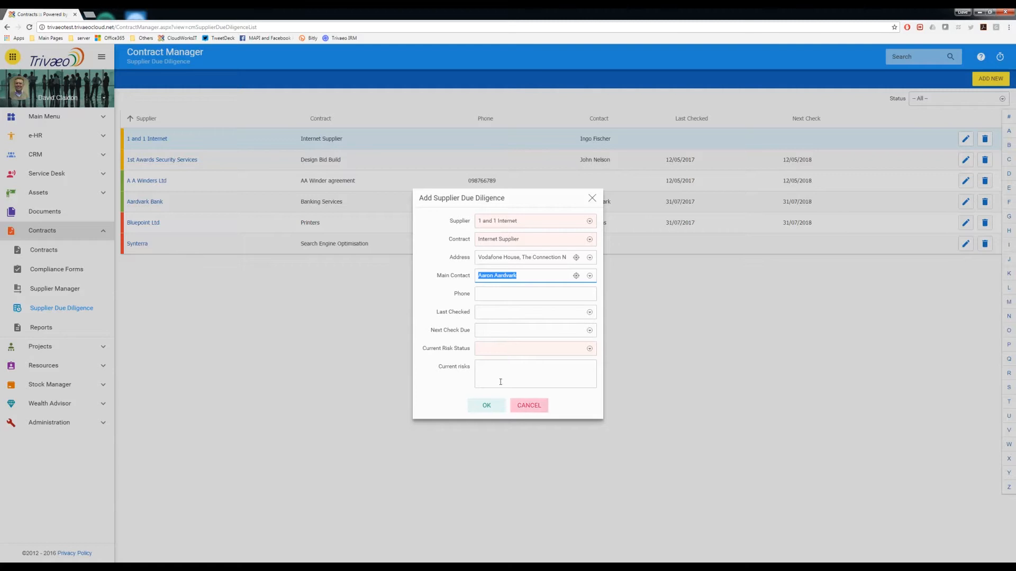
left_click(506, 349)
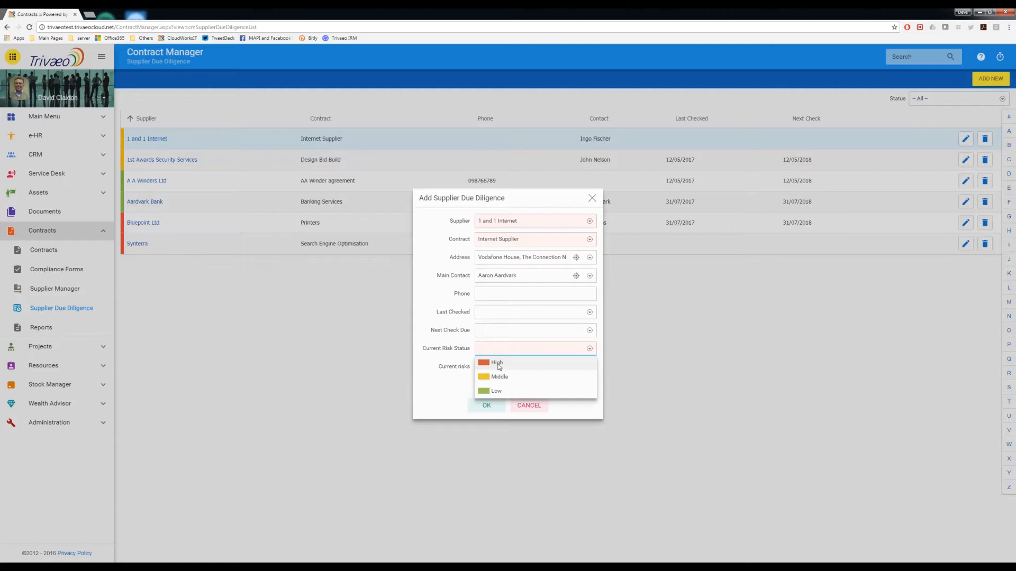
left_click(499, 378)
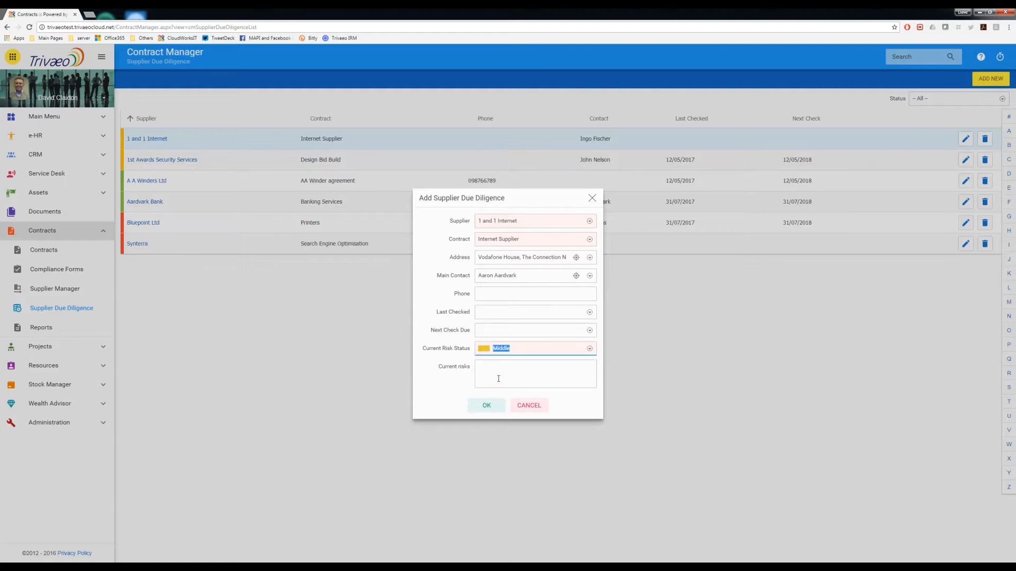
left_click(498, 378)
left_click(529, 406)
left_click(560, 306)
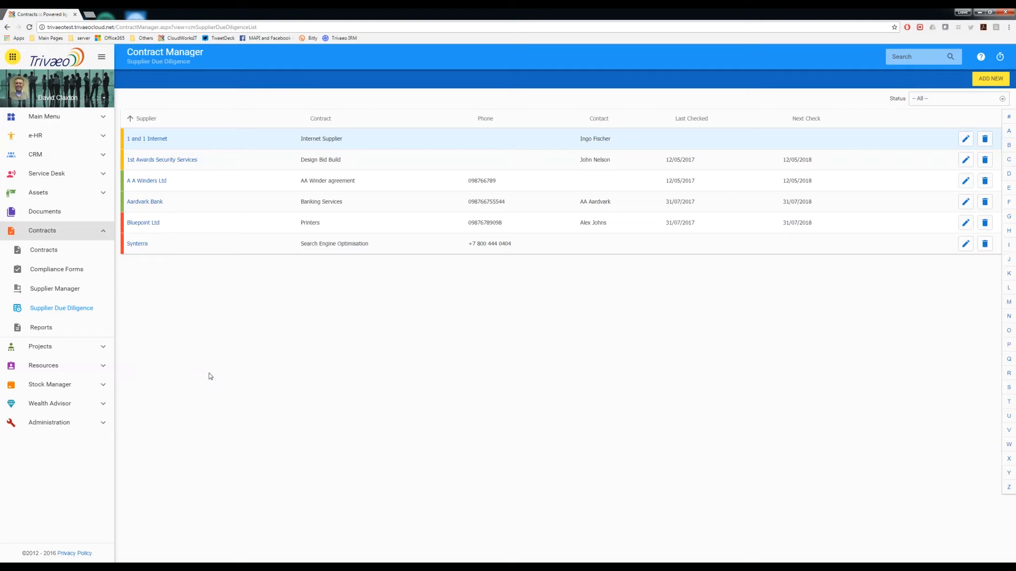
Step: Open the 1 and 1 Internet record and browse its Actions, Alert, Notes, Attachments and History sections
left_click(157, 140)
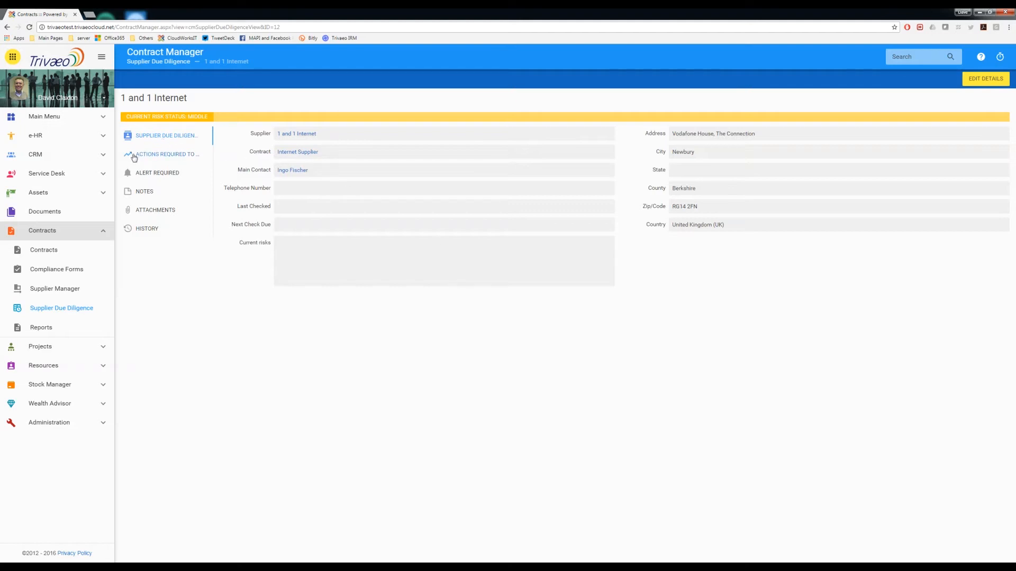
left_click(177, 156)
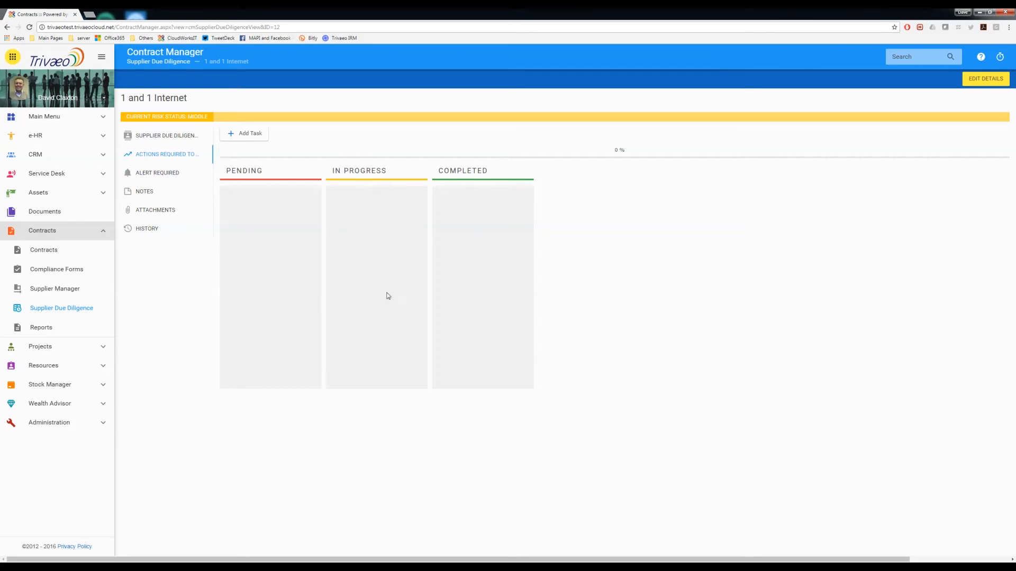
left_click(149, 176)
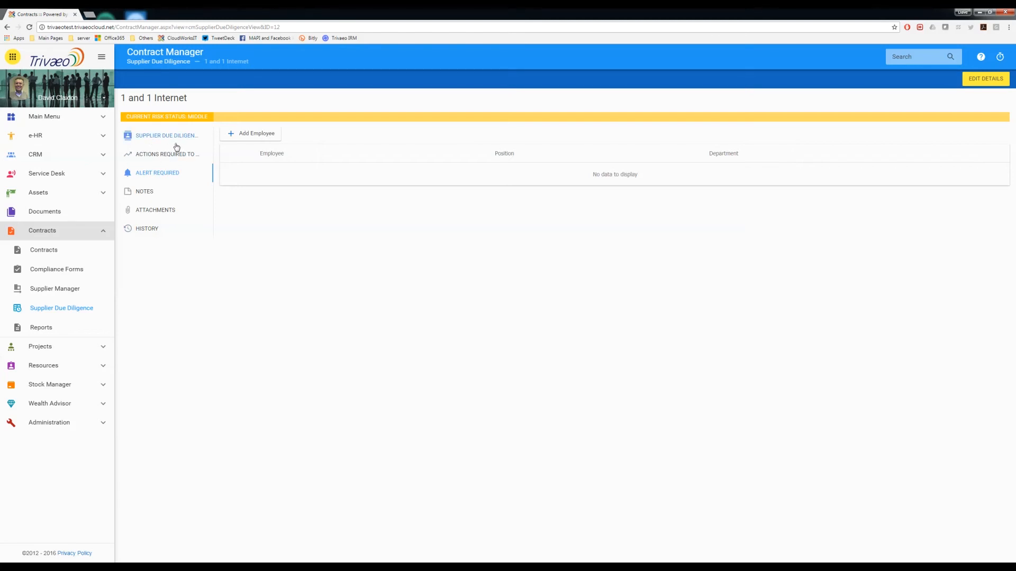
left_click(142, 193)
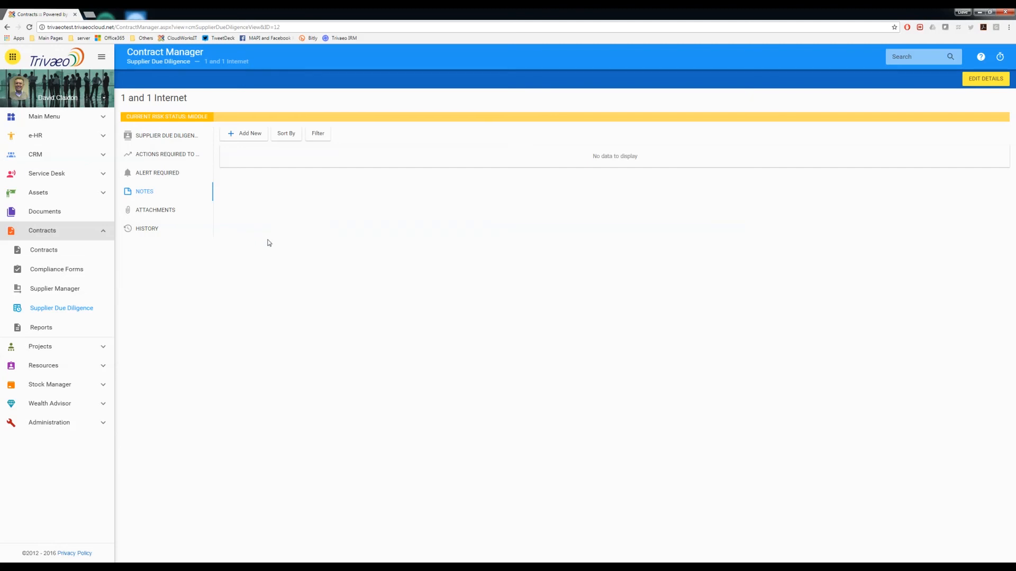
left_click(159, 211)
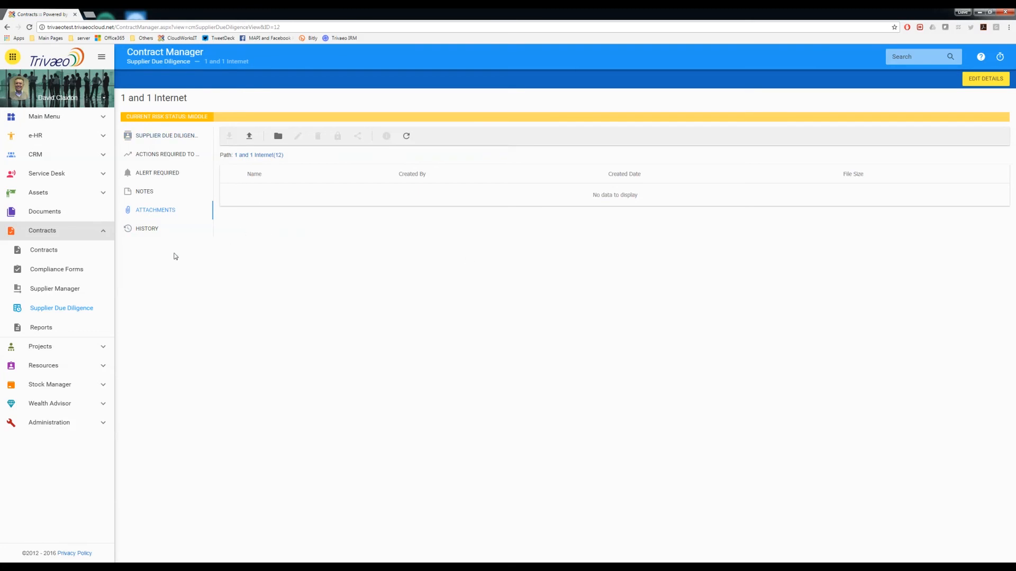
left_click(147, 229)
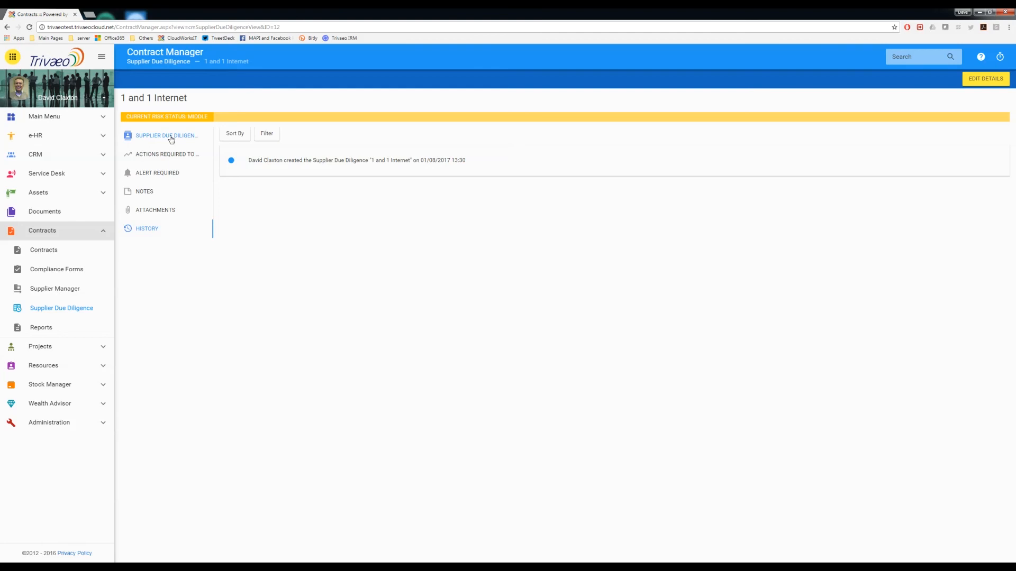
left_click(159, 156)
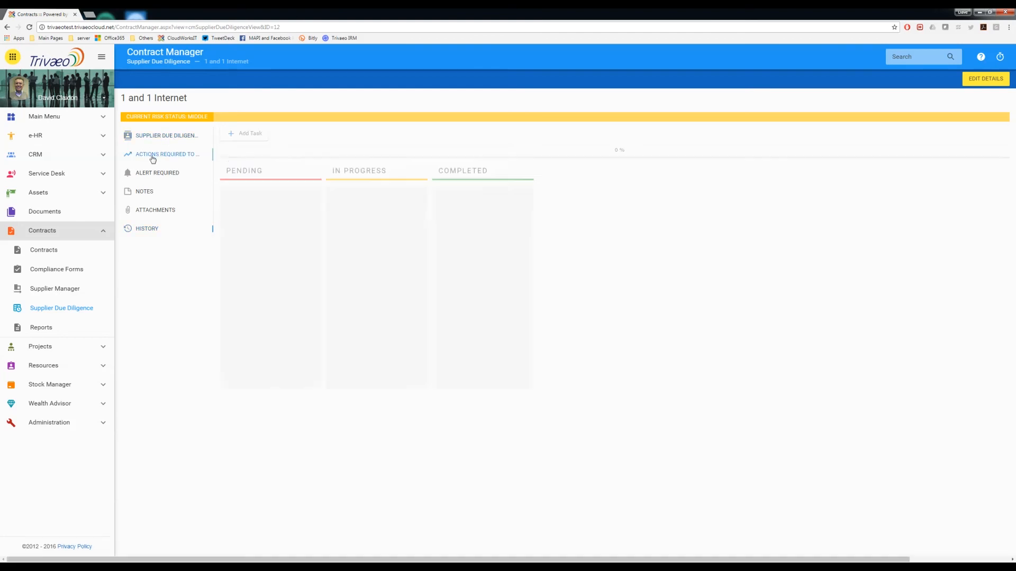
Step: Add a new action task titled "Get updated product spec"
left_click(246, 134)
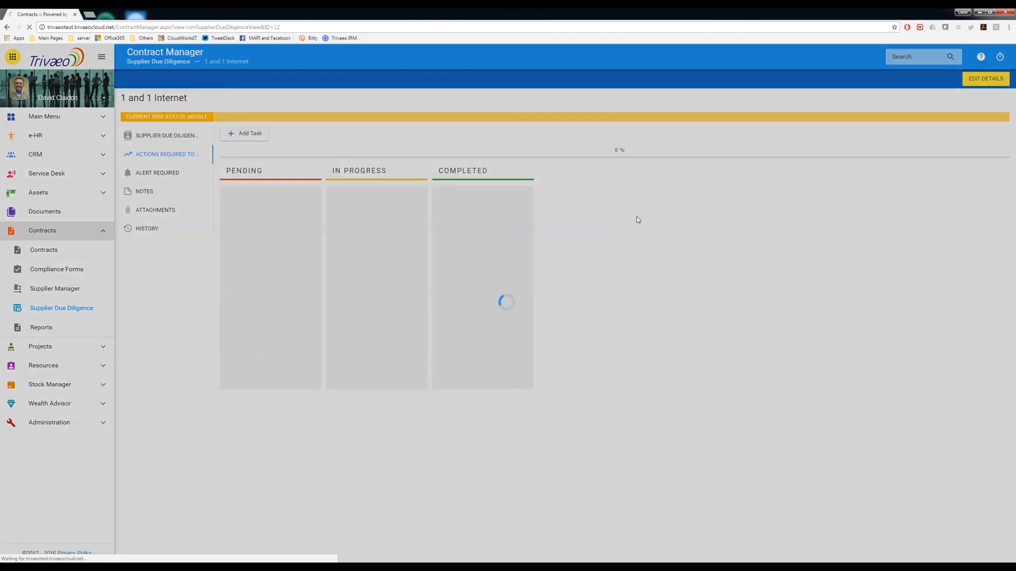
left_click(494, 197)
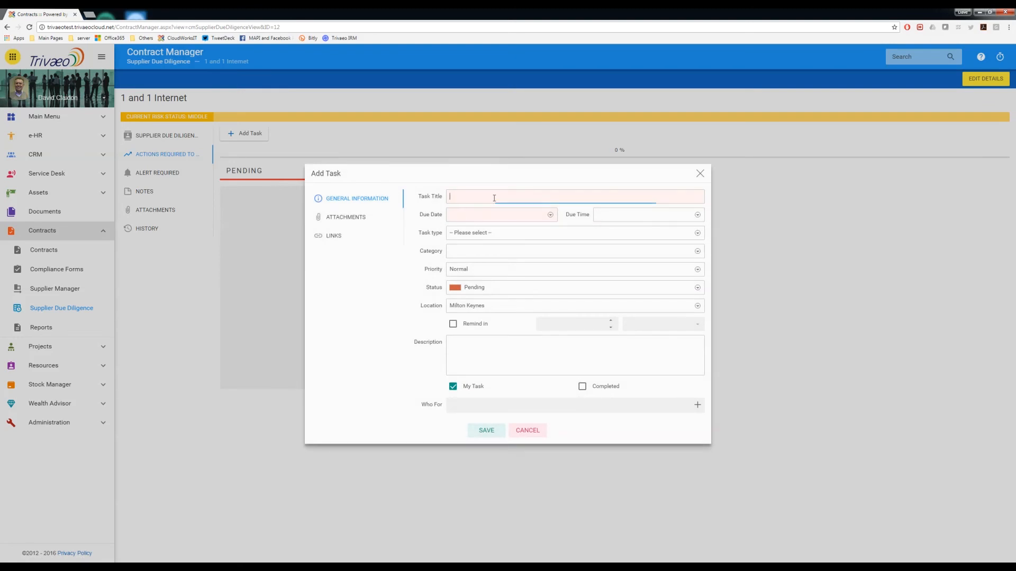
type("Get updated product spec")
Step: Set the task's due date to 08/08/2017 and due time to 11:00
left_click(494, 217)
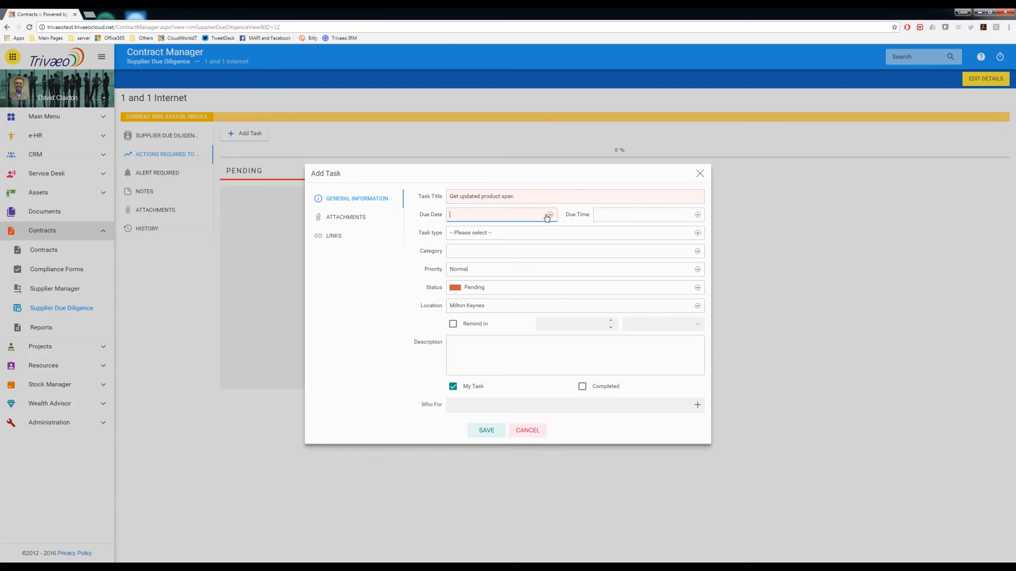
left_click(550, 214)
left_click(479, 271)
left_click(603, 214)
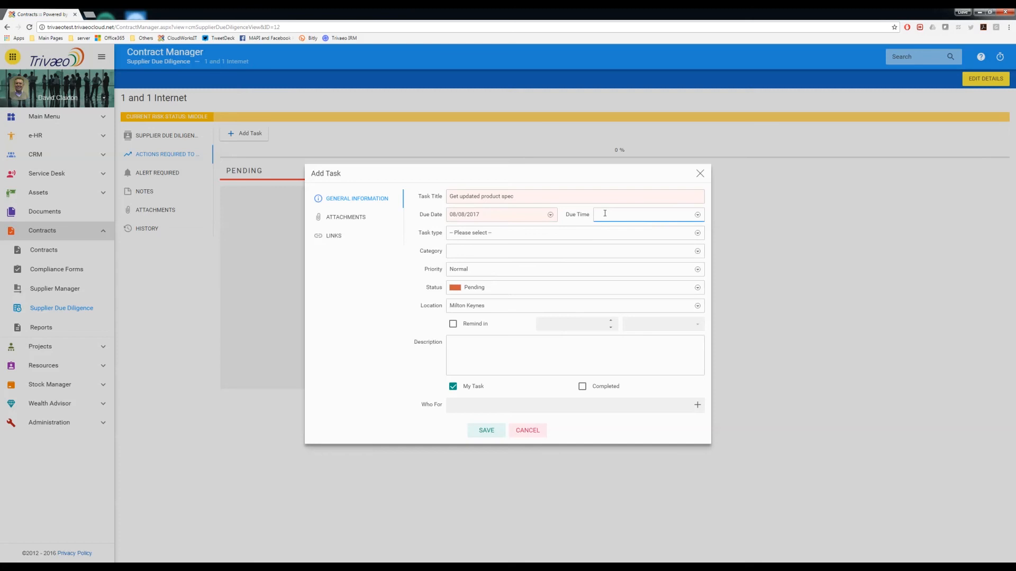
left_click(697, 215)
left_click(609, 300)
Step: Set the task type to Activity and the priority to High
left_click(469, 233)
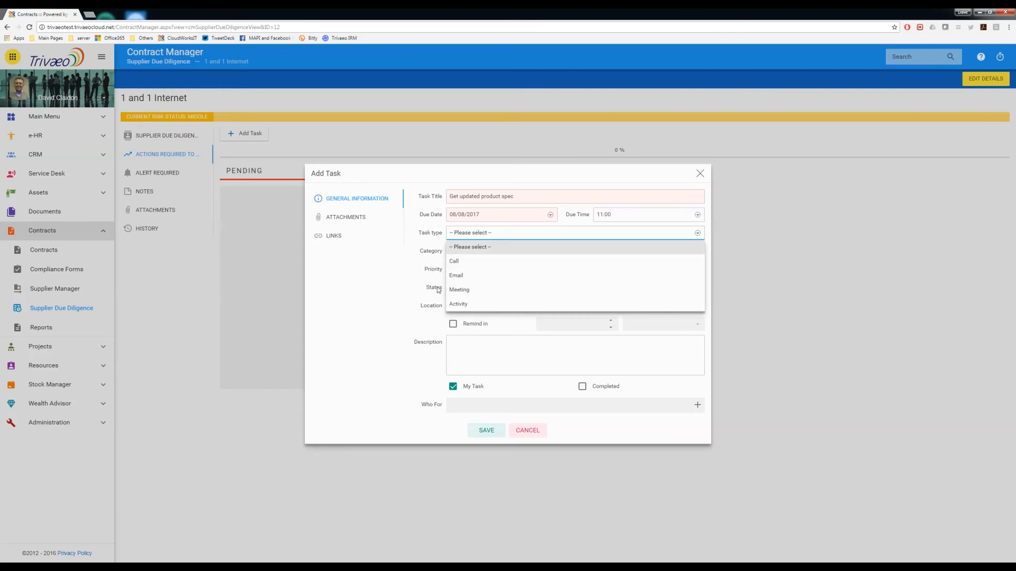
left_click(458, 305)
left_click(476, 251)
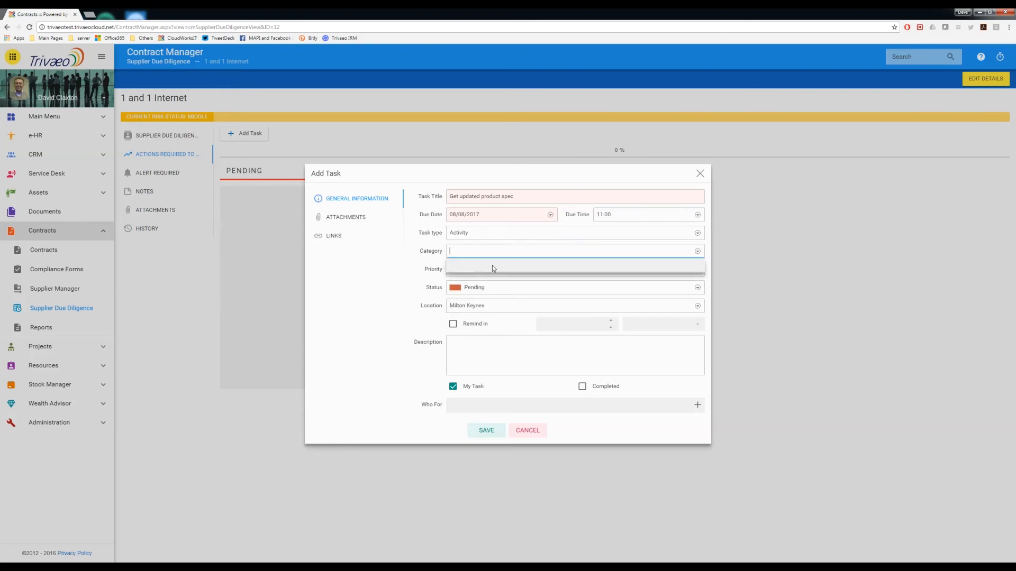
left_click(469, 269)
left_click(483, 286)
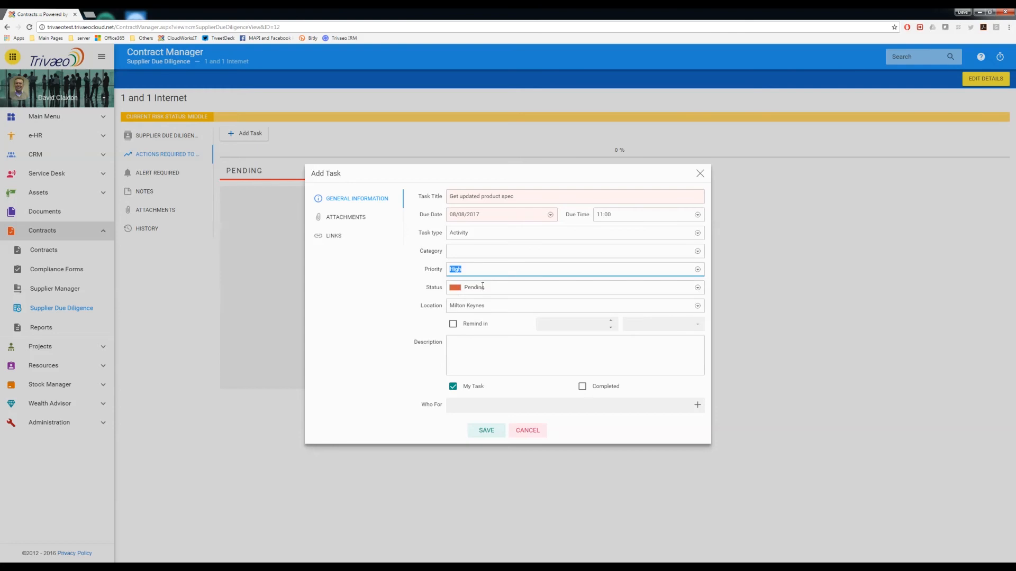
Step: Set the task location to London and enable a reminder 1 Day ahead
left_click(470, 306)
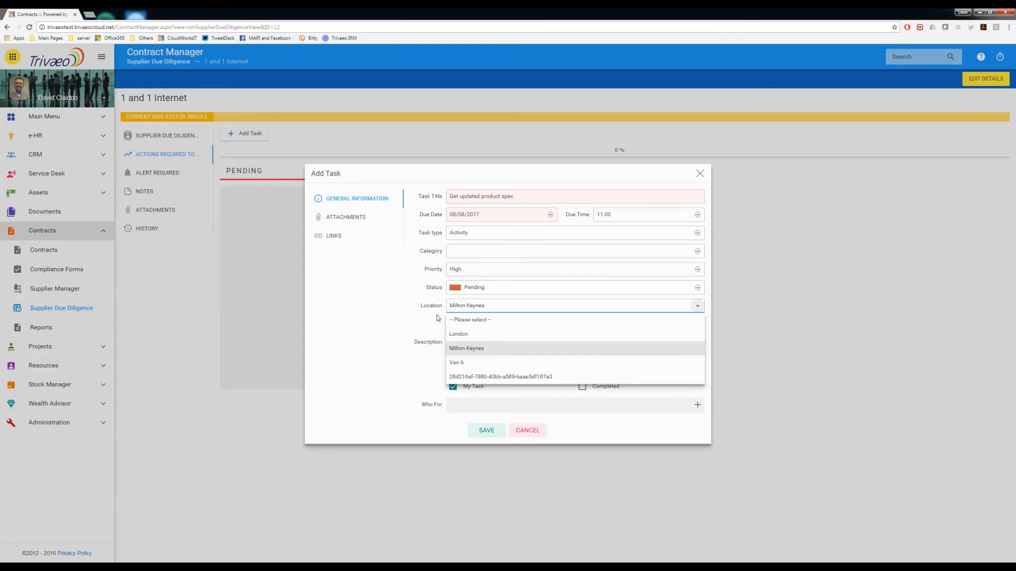
left_click(464, 335)
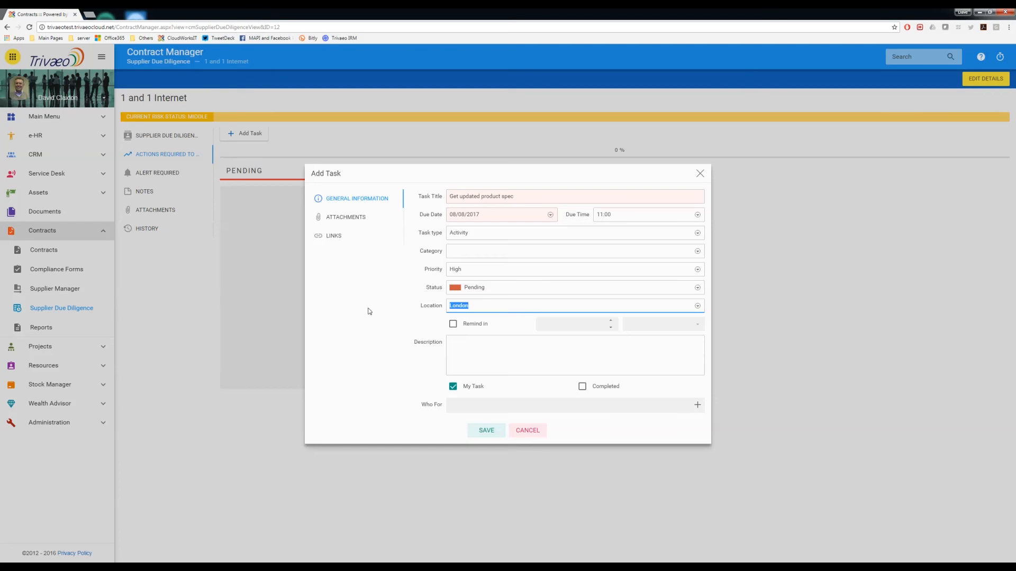
left_click(453, 324)
left_click(611, 321)
left_click(676, 324)
left_click(630, 366)
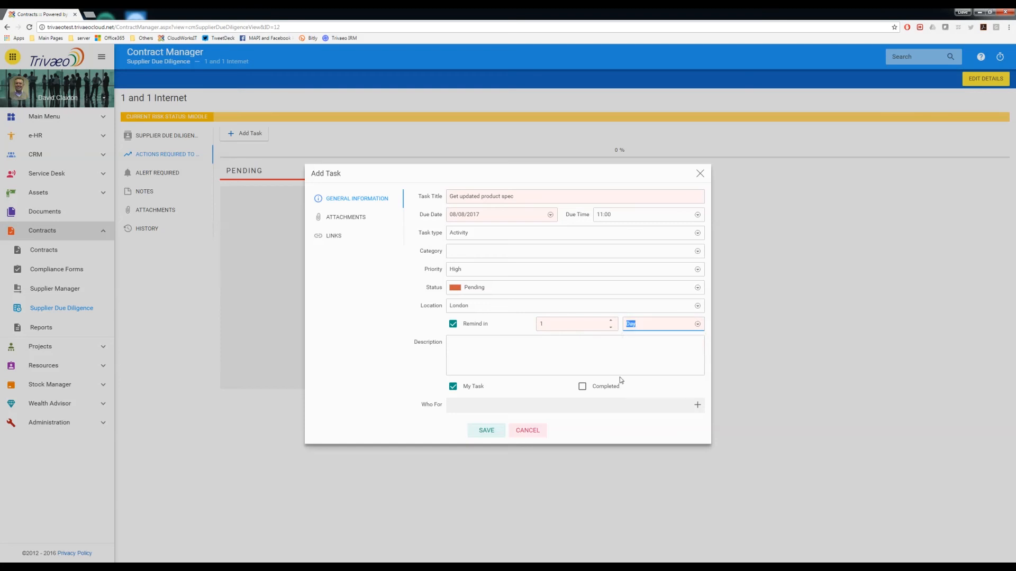
Step: Enter the description "Please get a copy of the latest ACME product specification"
left_click(483, 350)
type("Please get a copy")
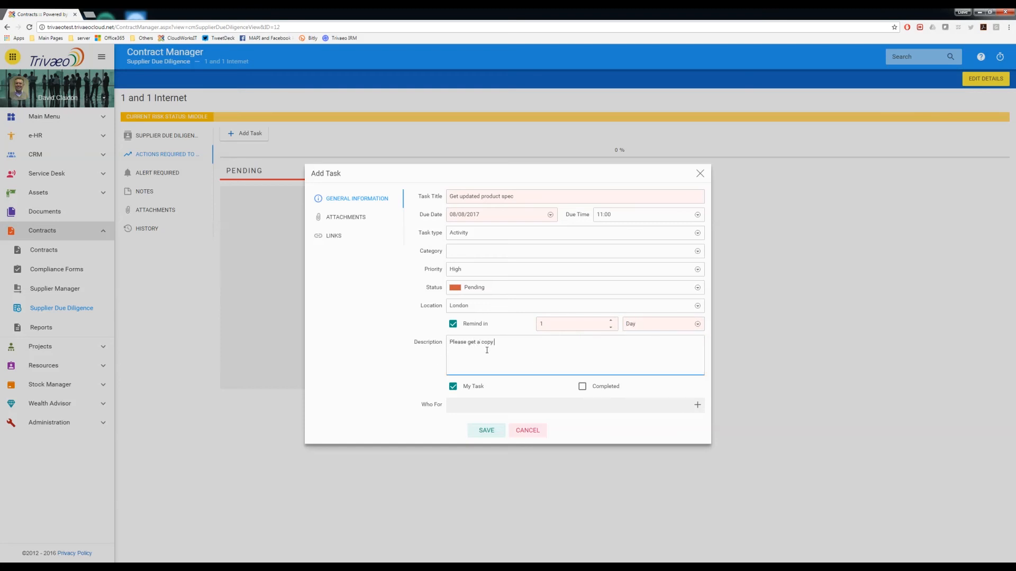
type(" of the late")
type("st ACME produc")
type("t environmn")
key("BackSpace")
key("BackSpace")
key("BackSpace")
key("BackSpace")
key("BackSpace")
key("BackSpace")
key("BackSpace")
key("BackSpace")
type("specification")
Step: Untick My Task, assign the task to a colleague in Who For, and save it
left_click(452, 386)
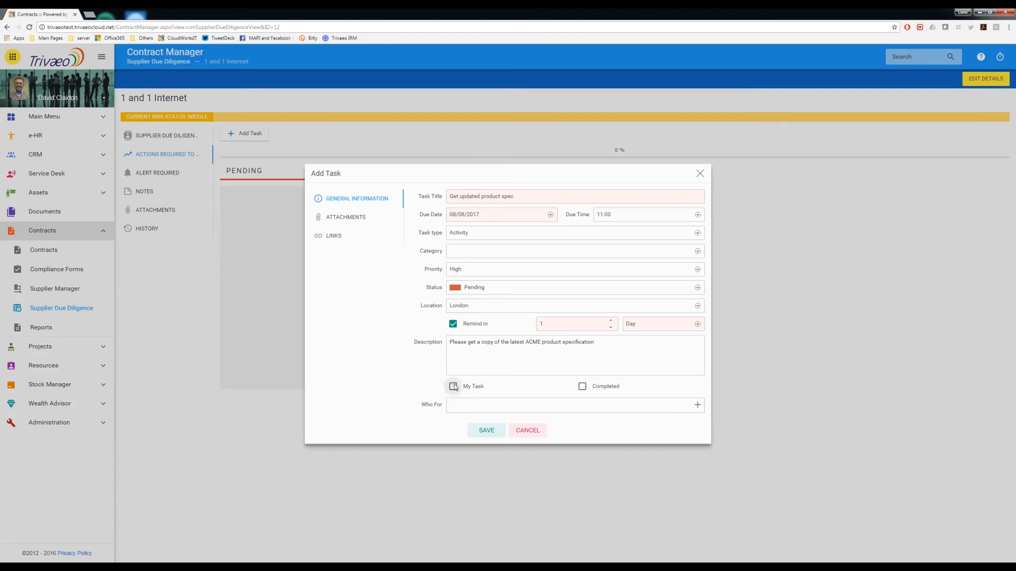
left_click(490, 406)
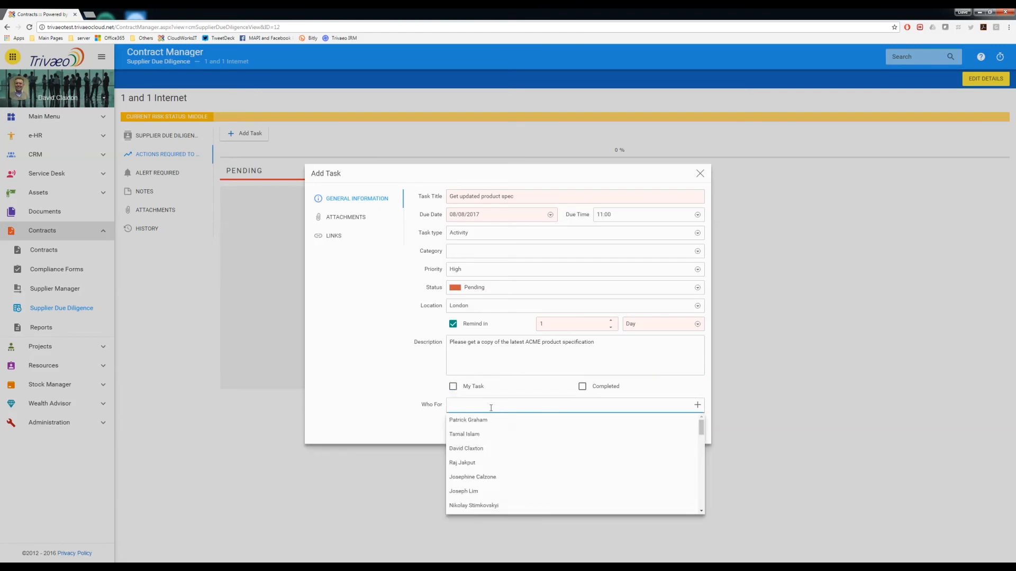
left_click(464, 464)
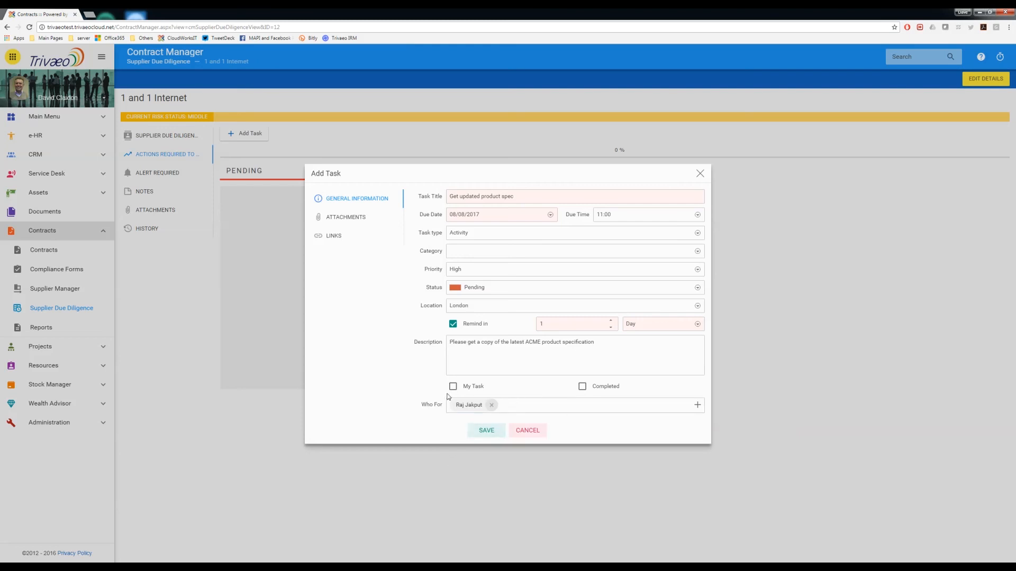
left_click(495, 432)
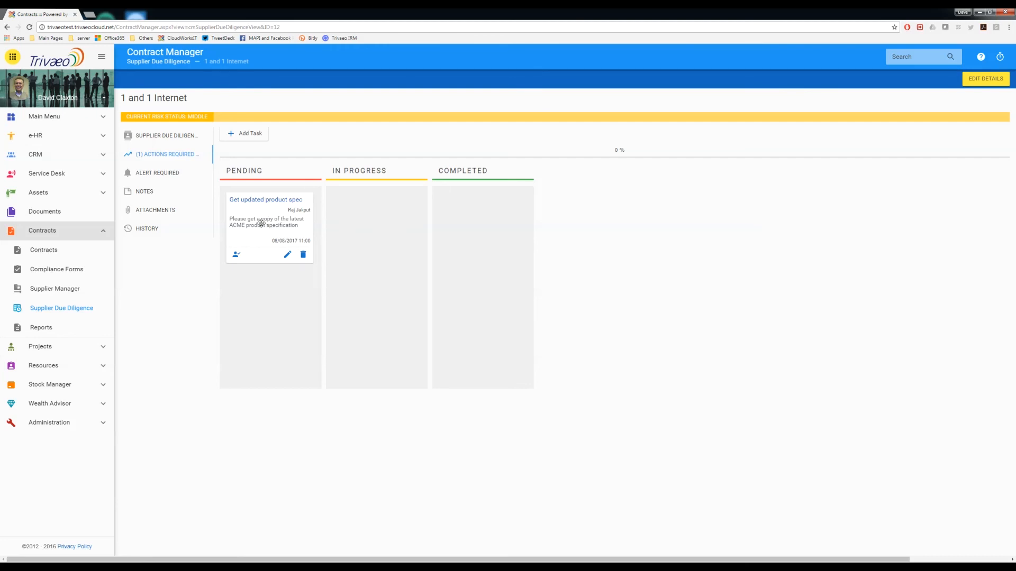
Step: Move the task card from Pending to In Progress, then revisit the Alert Required and details sections
left_click_drag(261, 223, 351, 288)
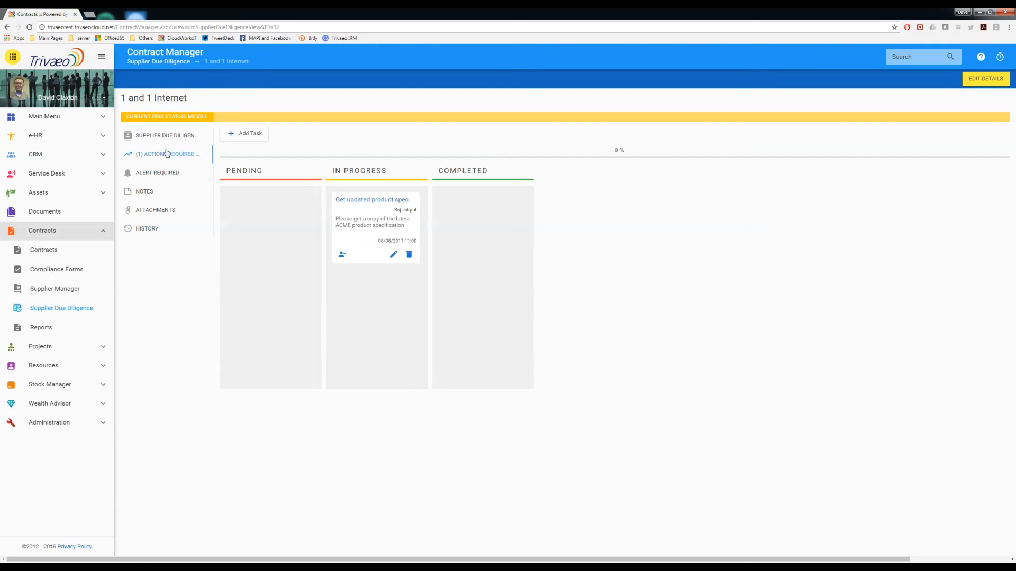
left_click(160, 173)
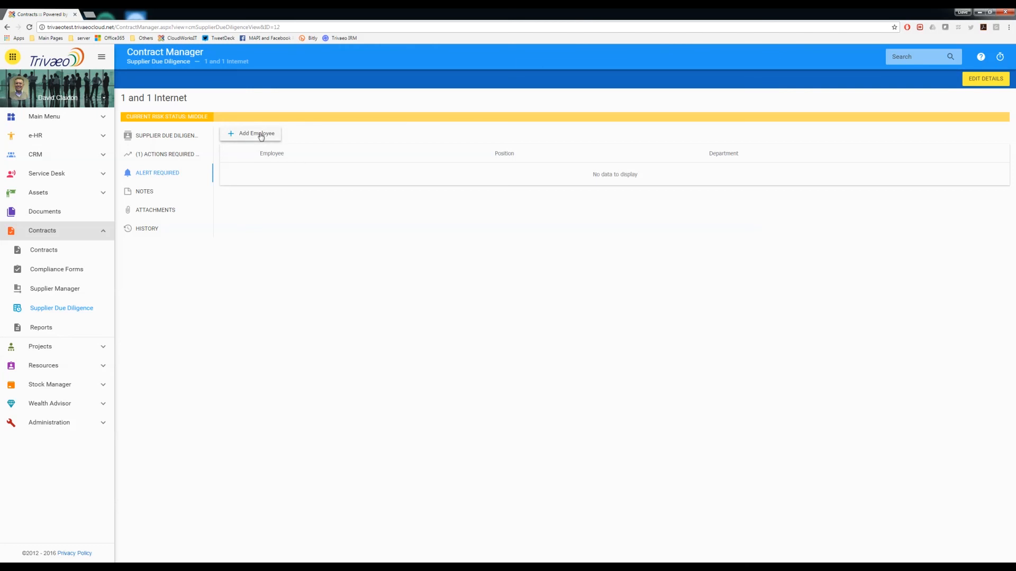
left_click(153, 137)
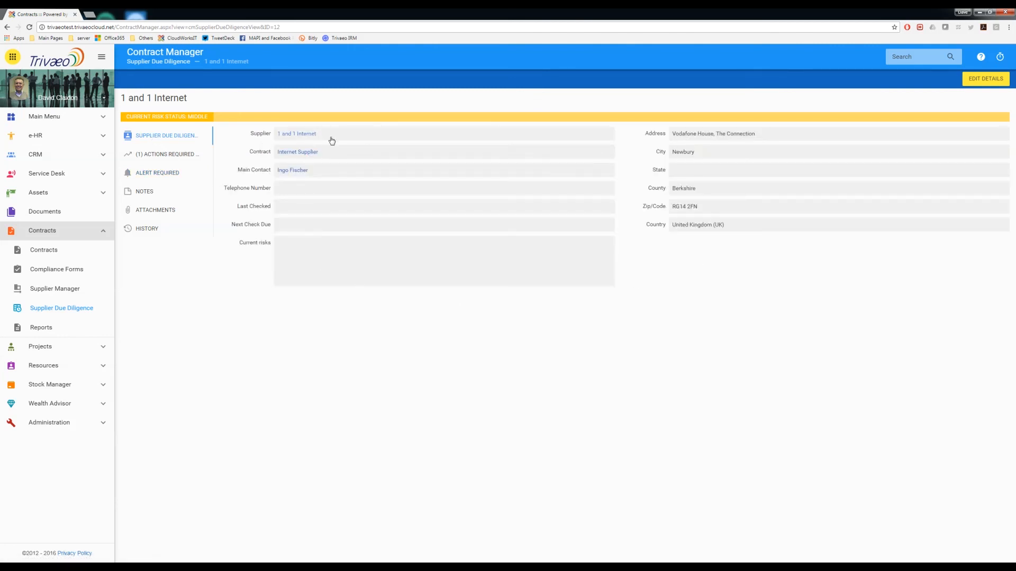